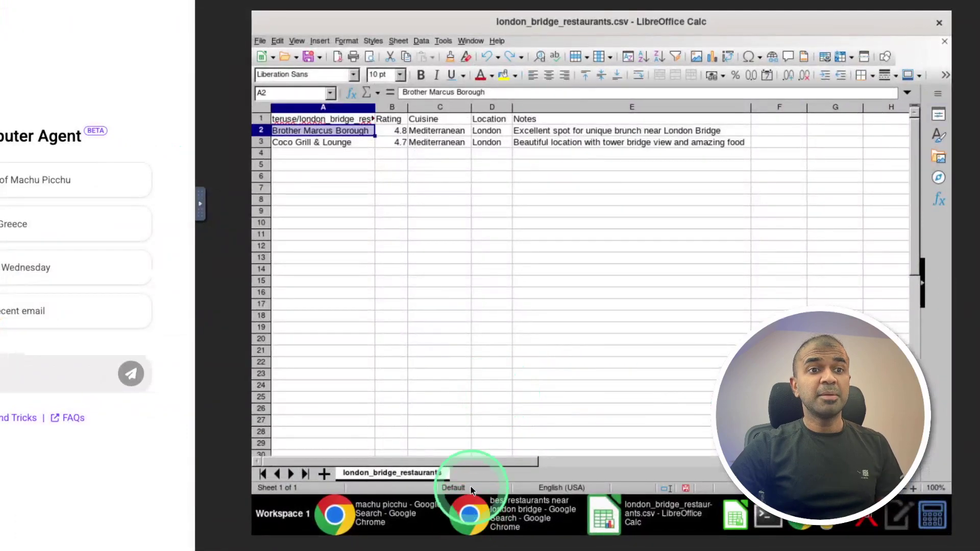
# Step: Review the London Bridge restaurant results and spreadsheet, select A3 and E3, then begin Gmail sign-in
pyautogui.click(470, 518)
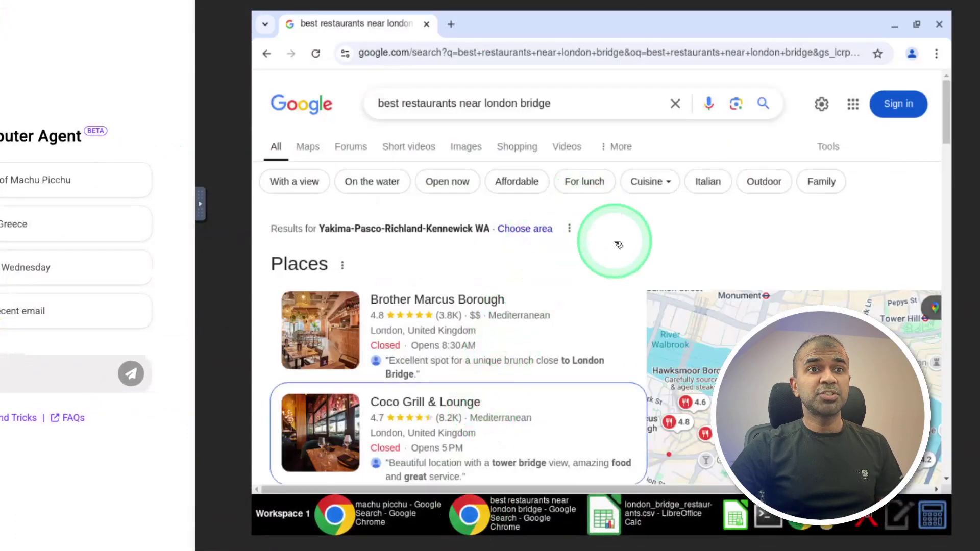
pyautogui.click(620, 522)
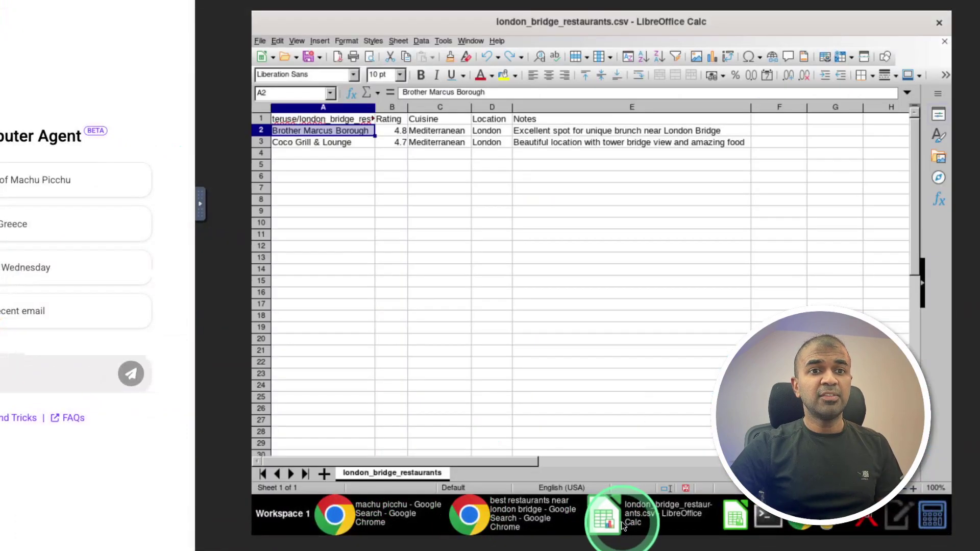
pyautogui.click(326, 145)
pyautogui.click(549, 143)
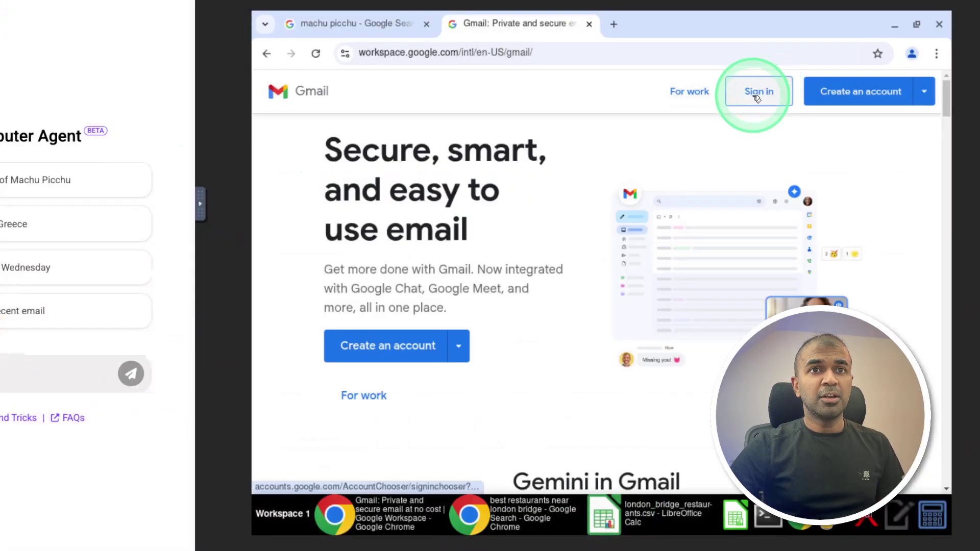
pyautogui.click(759, 91)
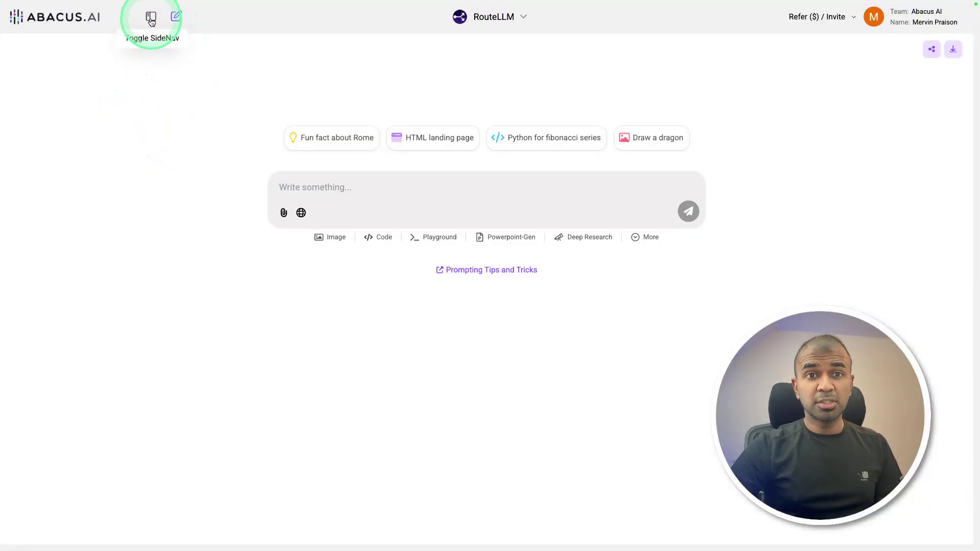
# Step: Launch the Computer Agent workspace from the side navigation
pyautogui.click(151, 20)
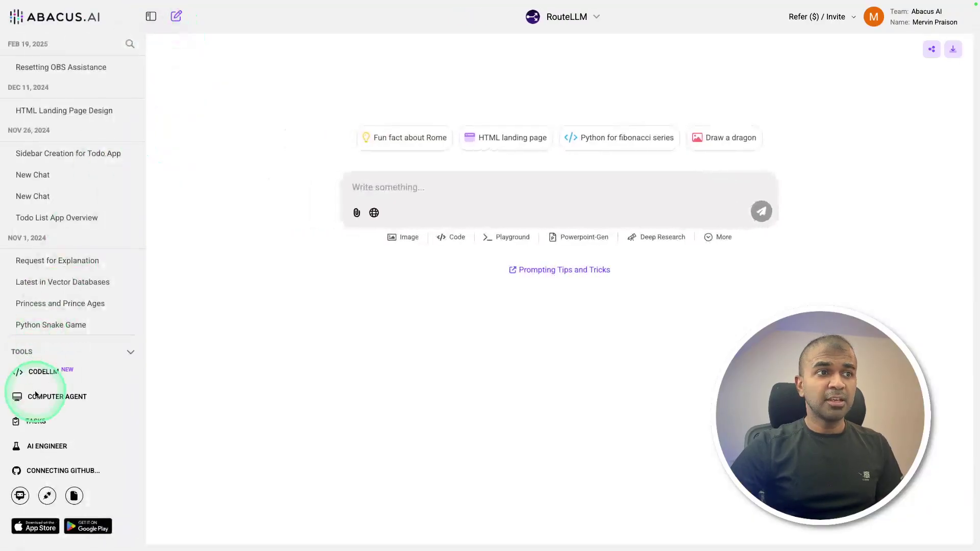
pyautogui.click(69, 396)
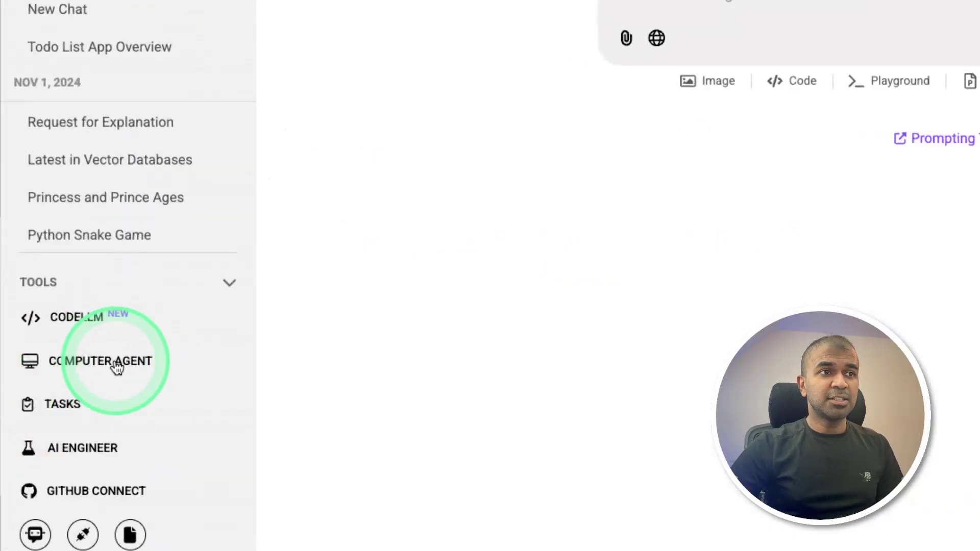
pyautogui.click(116, 365)
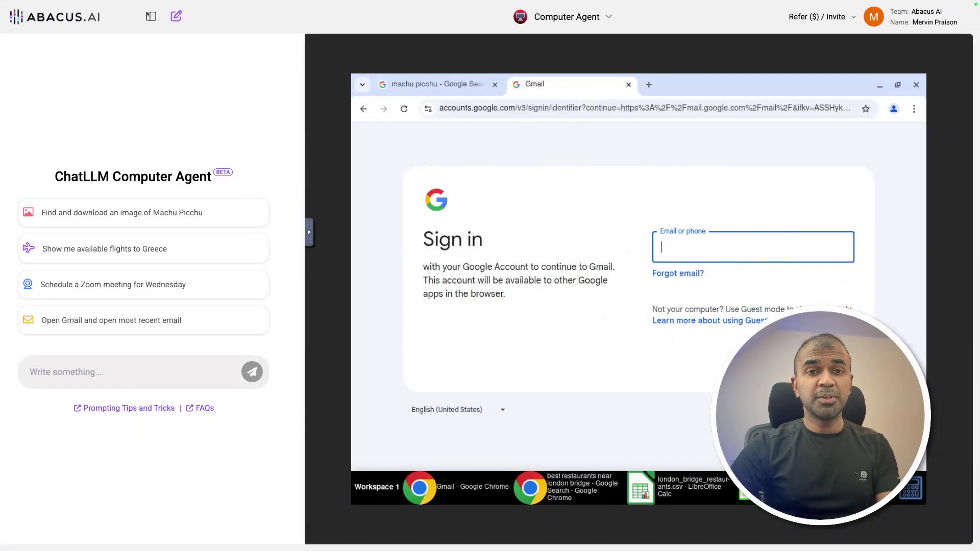
# Step: Close the Gmail tab, the Machu Picchu Chrome window and the restaurants spreadsheet
pyautogui.click(629, 84)
pyautogui.click(495, 85)
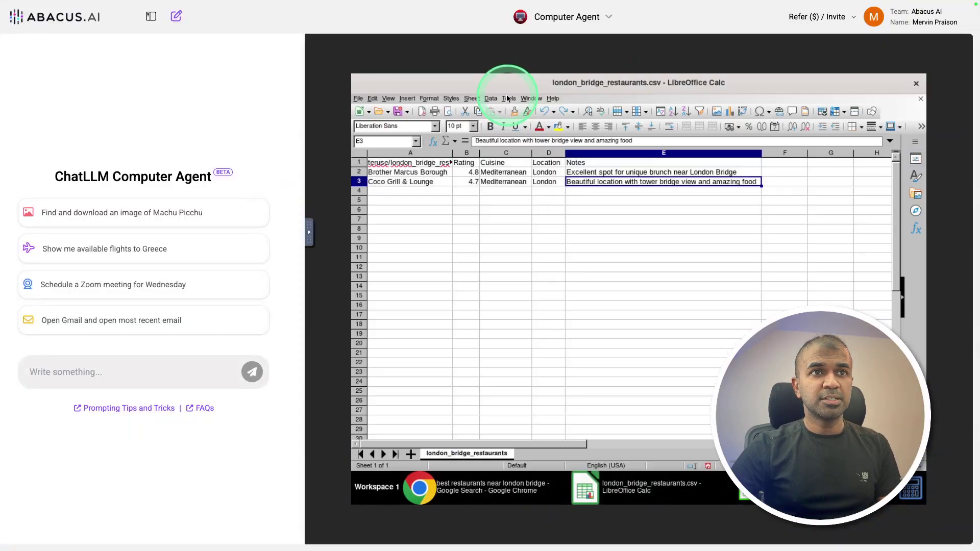
pyautogui.click(916, 84)
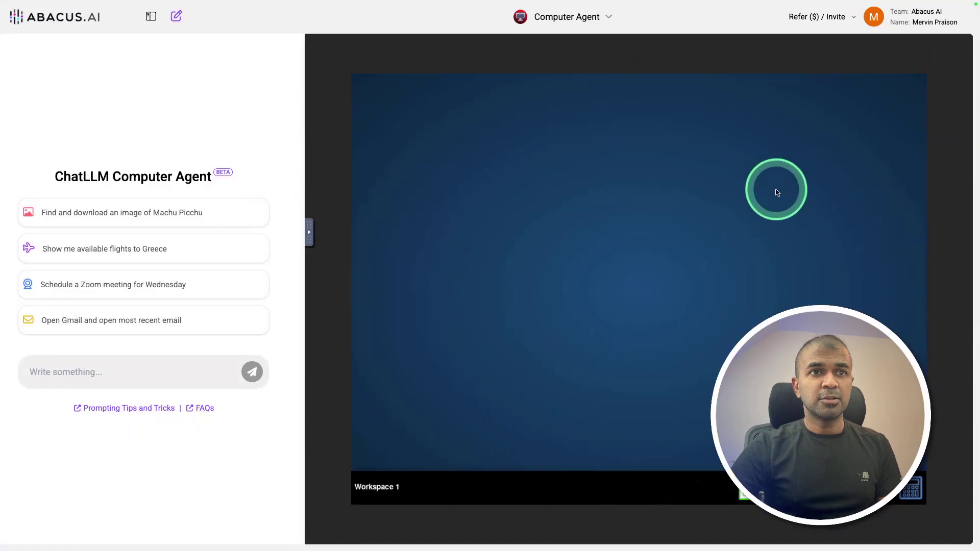
pyautogui.click(49, 381)
# Step: Ask the agent to find restaurants near London Bridge and save them in an Excel sheet
pyautogui.write('Find restaurants near London')
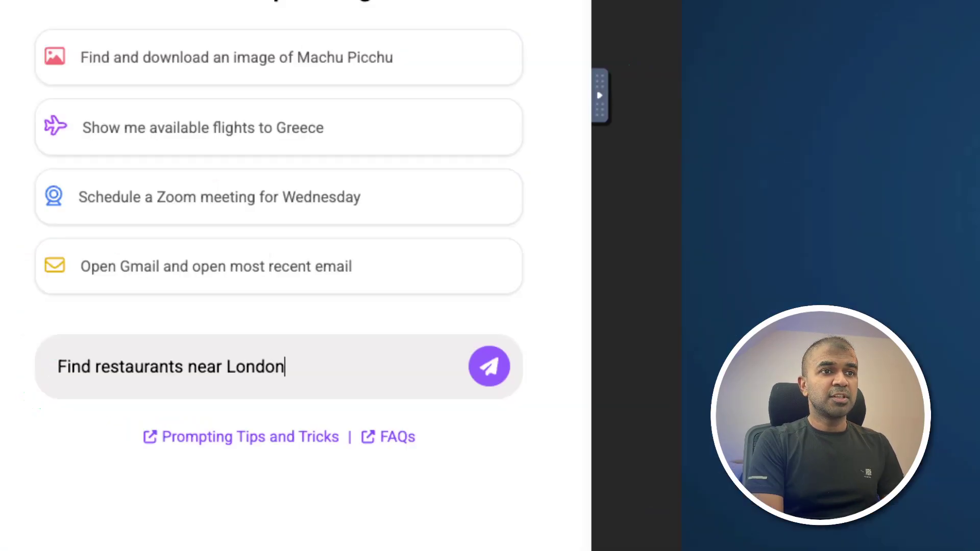
pyautogui.write(' Bridge and save that i')
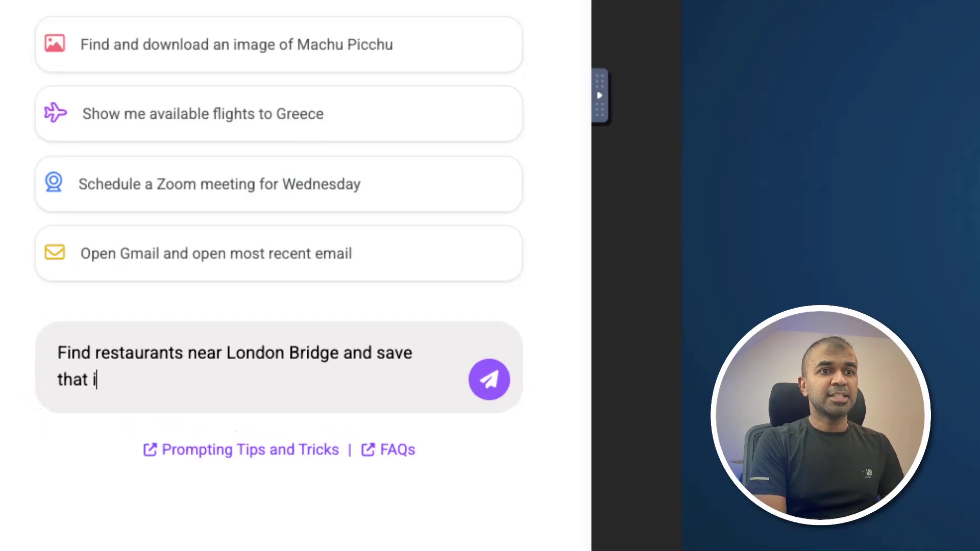
pyautogui.write('n an excel sheet.')
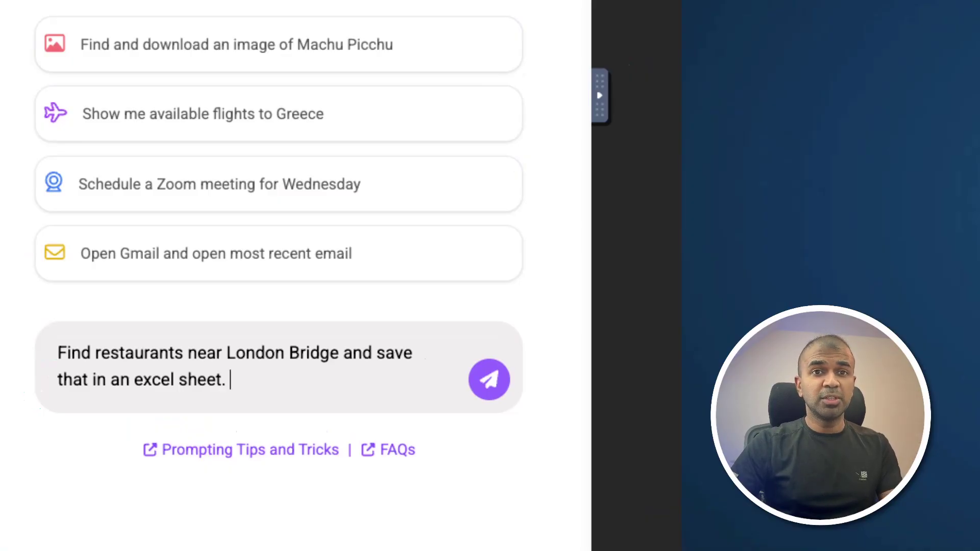
pyautogui.click(507, 383)
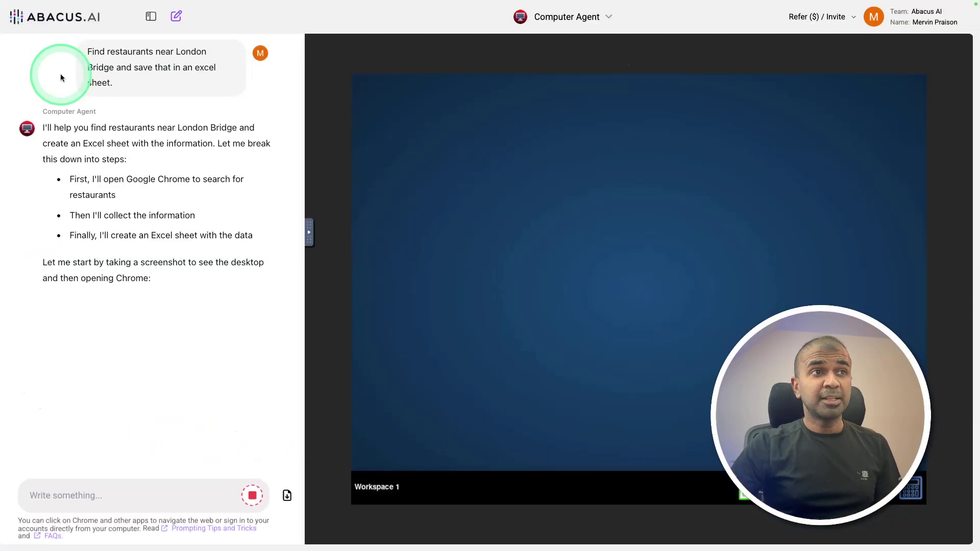
pyautogui.click(146, 58)
pyautogui.click(567, 240)
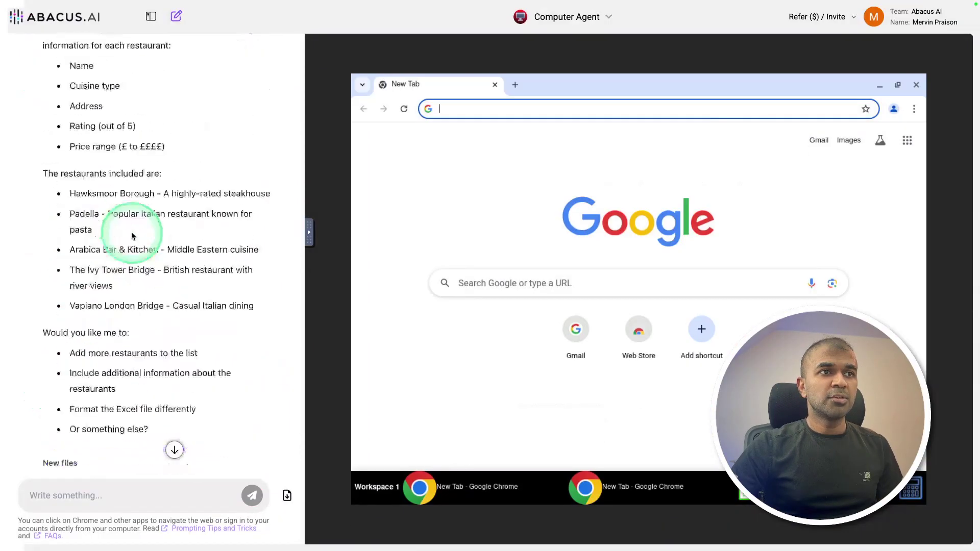
# Step: Download the resulting london_bridge_restaurants.xlsx file
pyautogui.scroll(2, 132, 236)
pyautogui.scroll(-4, 131, 258)
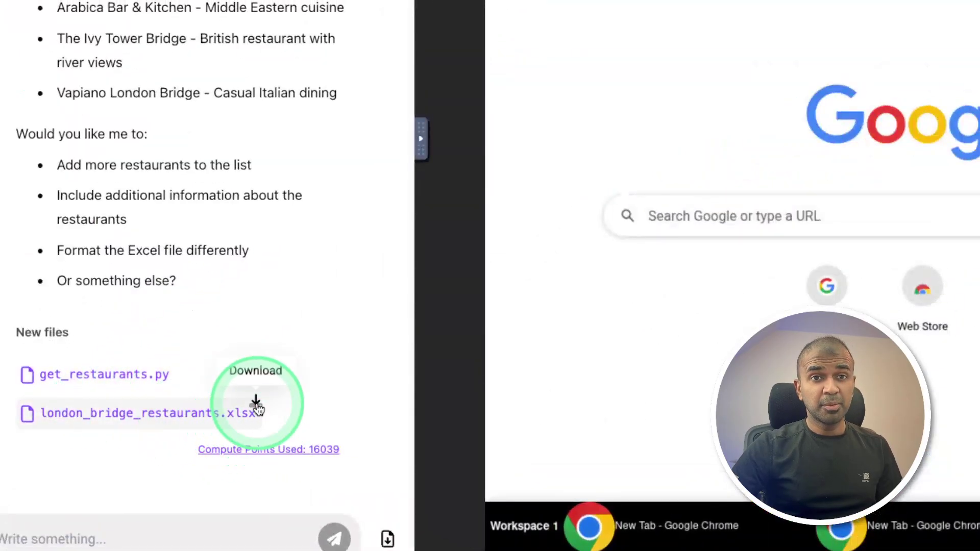
pyautogui.click(256, 406)
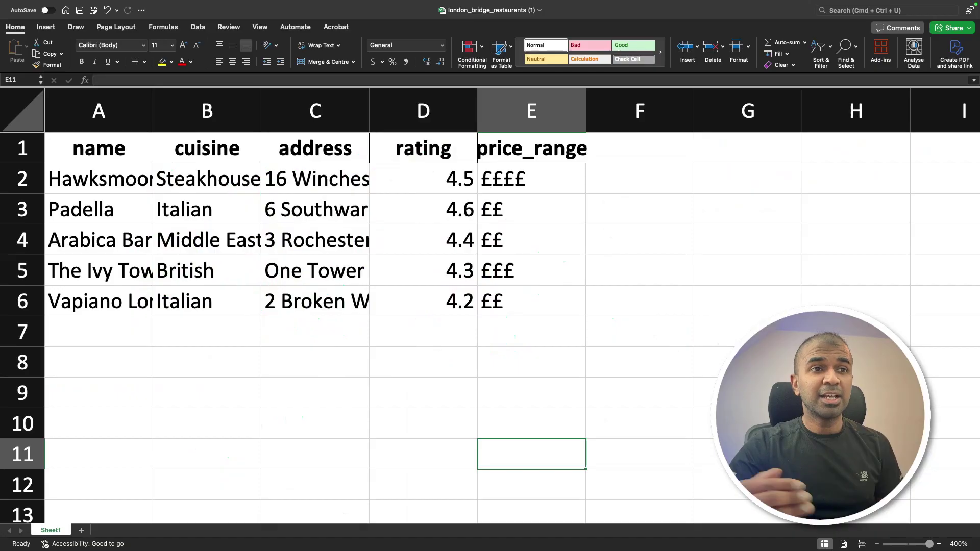
# Step: Autofit column A and widen columns B and C to show full cuisine names and addresses
pyautogui.doubleClick(153, 111)
pyautogui.moveTo(422, 105); pyautogui.dragTo(549, 117)
pyautogui.moveTo(651, 115); pyautogui.dragTo(865, 117)
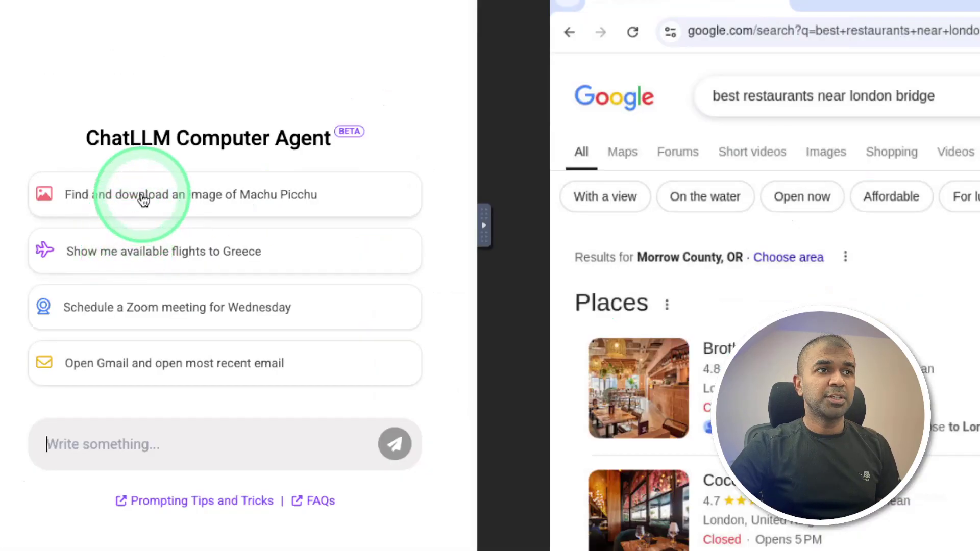
# Step: Start the Machu Picchu task, then ask for flights to Greece and read the flight summary
pyautogui.click(144, 200)
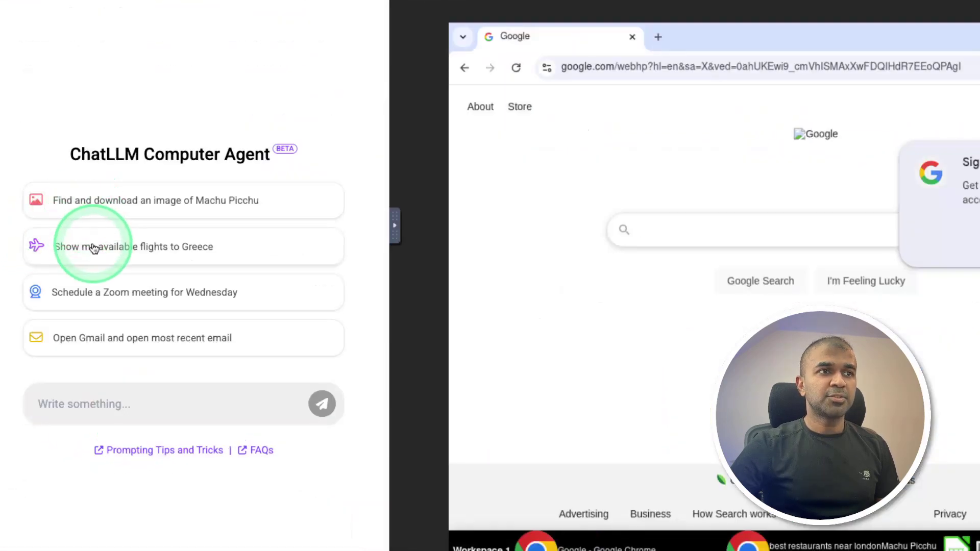
pyautogui.click(142, 250)
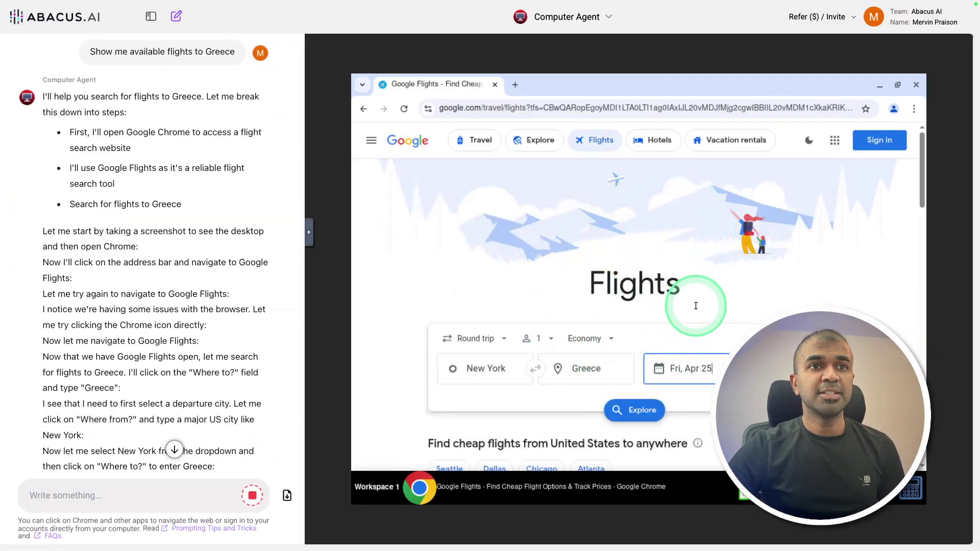
pyautogui.click(714, 341)
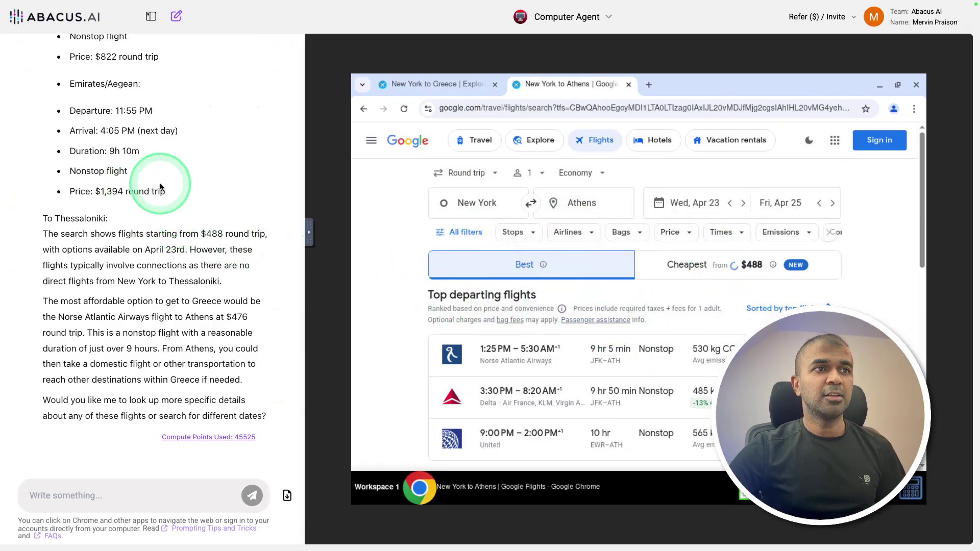
pyautogui.scroll(6, 127, 163)
pyautogui.scroll(-2, 128, 243)
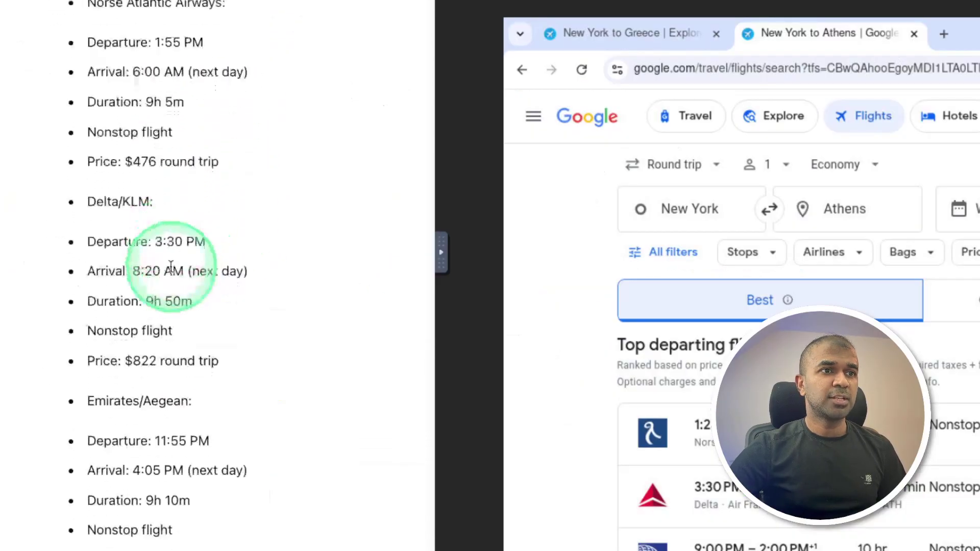
pyautogui.scroll(-2, 173, 269)
pyautogui.scroll(-4, 208, 350)
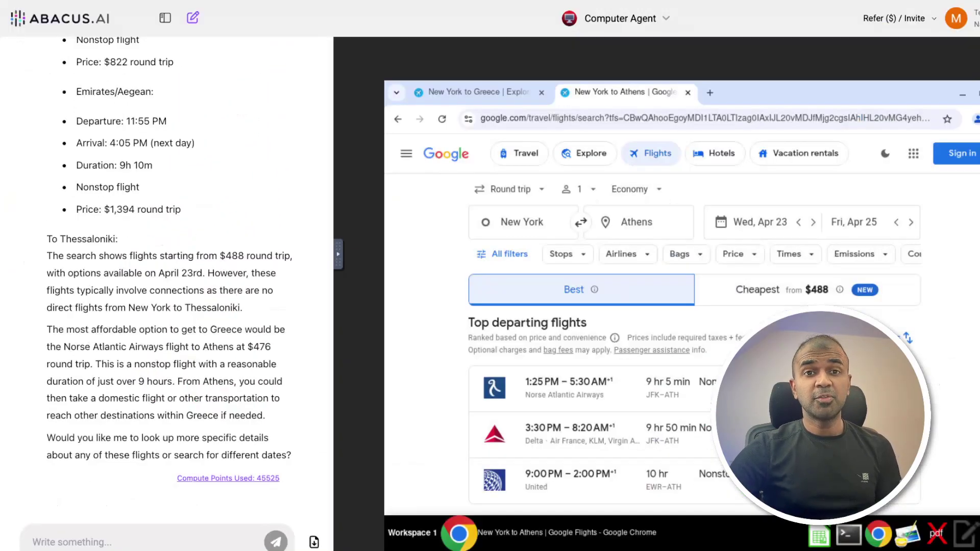